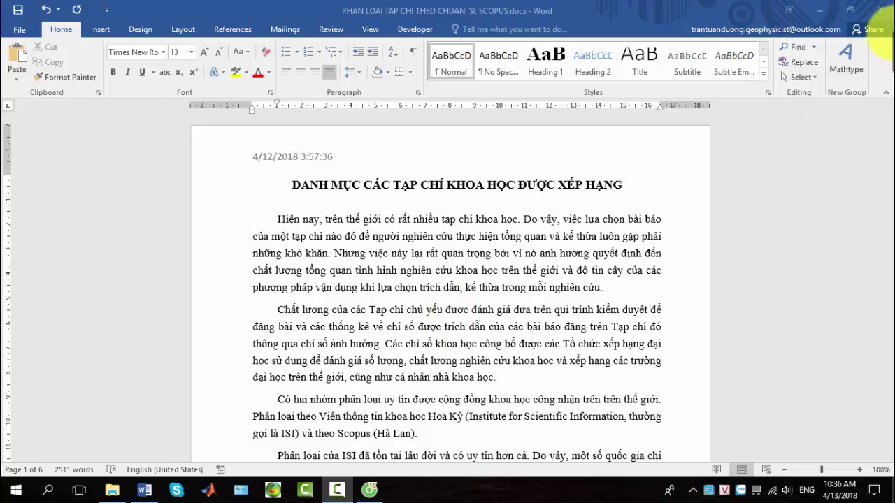
# Close the document without saving, then select the heading DANH MỤC CÁC TẠP CHÍ KHOA HỌC ĐƯỢC XẾP HẠNG
pyautogui.click(880, 10)
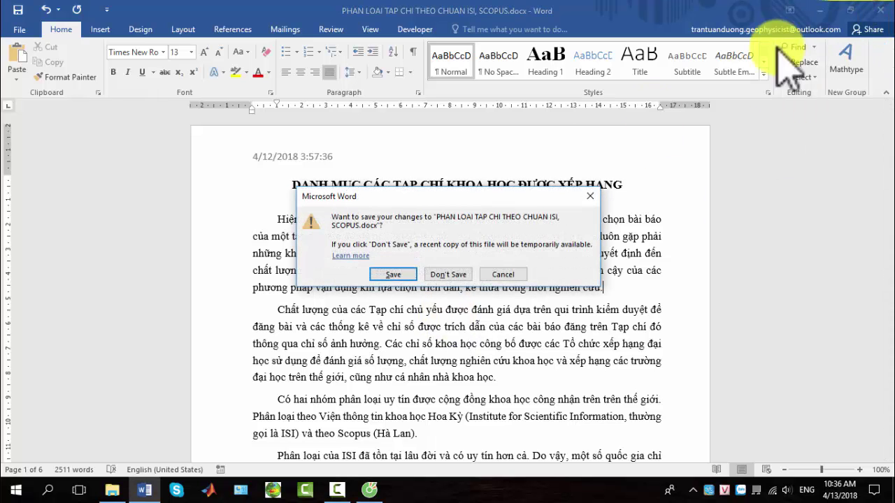
pyautogui.click(448, 274)
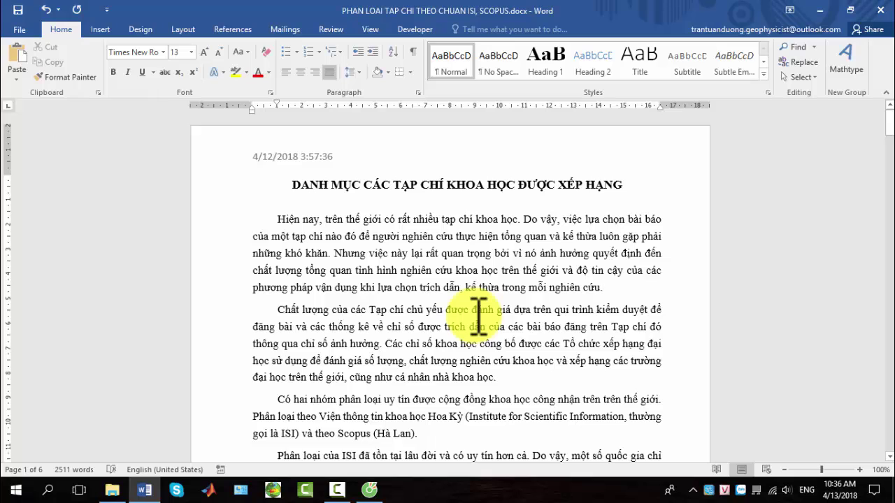
pyautogui.scroll(-3, 489, 318)
pyautogui.scroll(2, 511, 315)
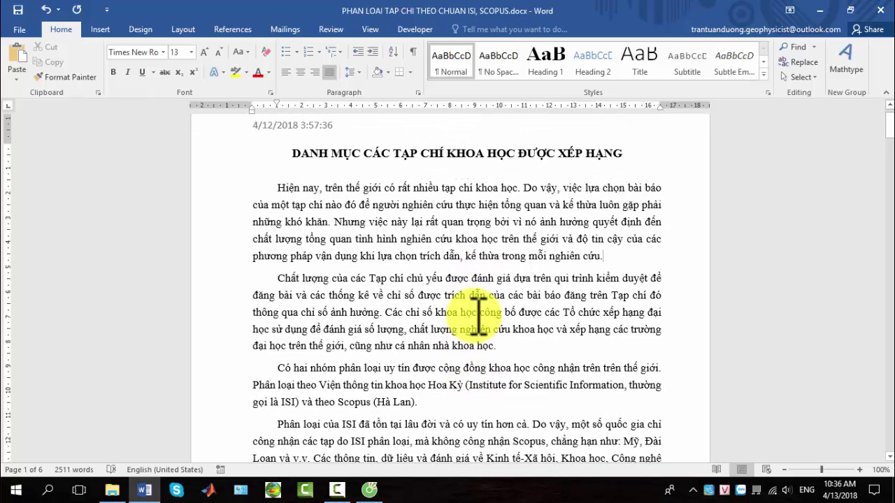
pyautogui.moveTo(290, 152); pyautogui.dragTo(624, 150)
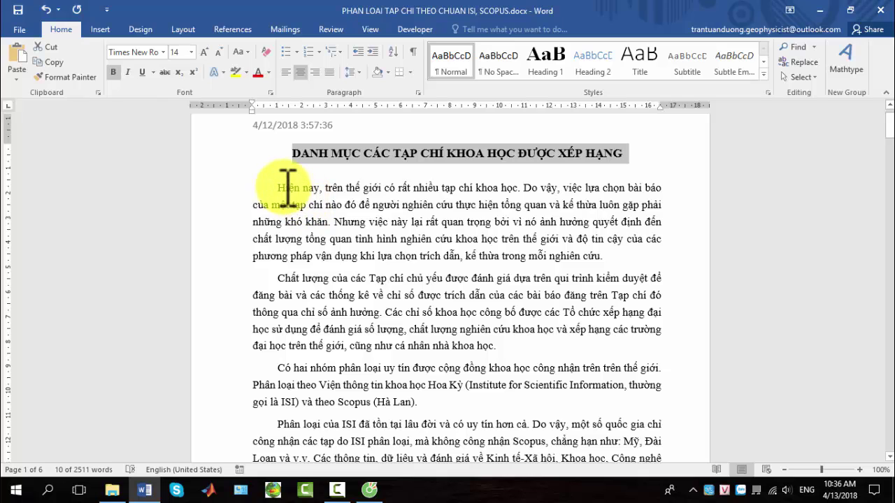
# Practise drag-selecting the opening words 'Hiện nay' of the first paragraph
pyautogui.click(280, 185)
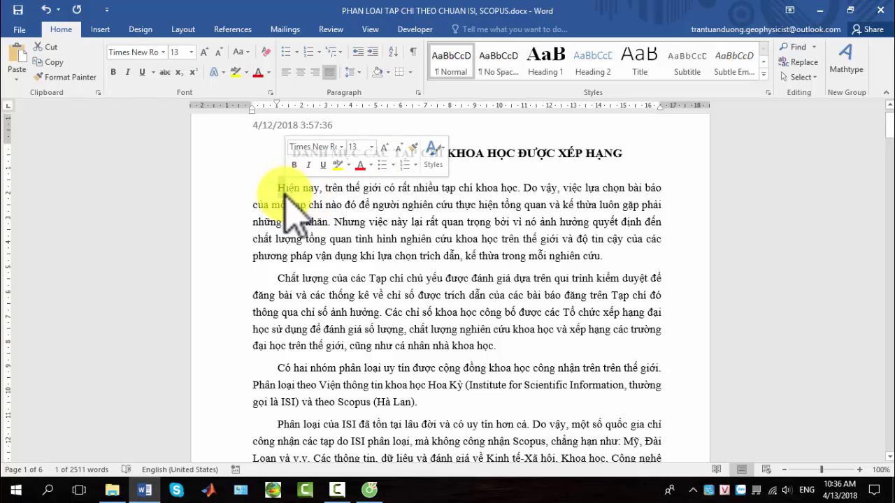
pyautogui.click(288, 184)
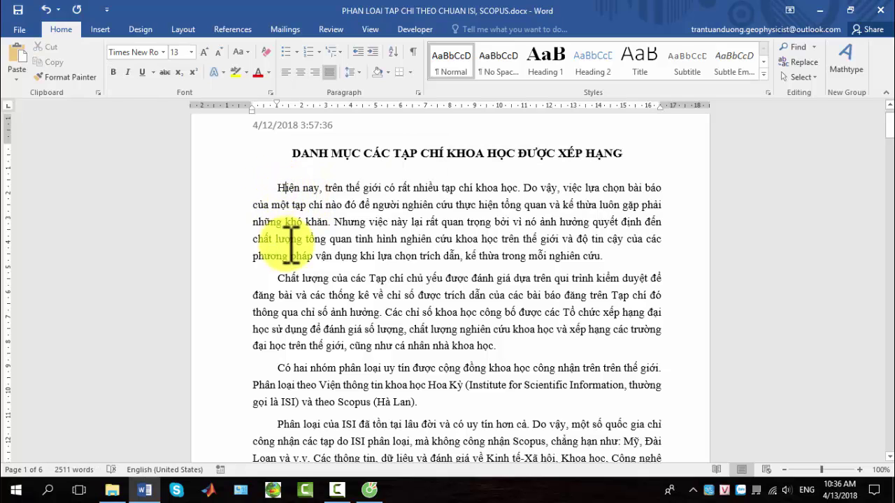
pyautogui.moveTo(279, 187); pyautogui.dragTo(367, 189)
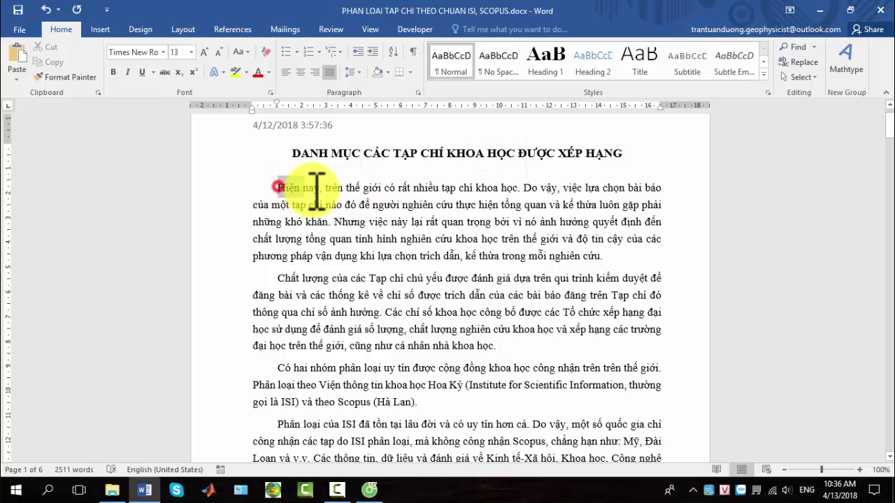
pyautogui.moveTo(367, 185); pyautogui.dragTo(300, 199)
pyautogui.click(277, 187)
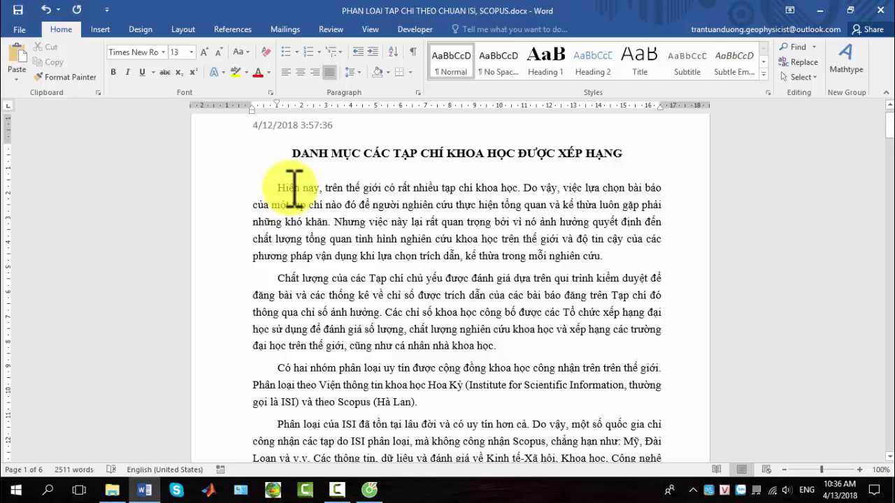
# Double-click to select the word 'nay', then triple-click to select the entire first paragraph
pyautogui.doubleClick(304, 187)
pyautogui.click(306, 187)
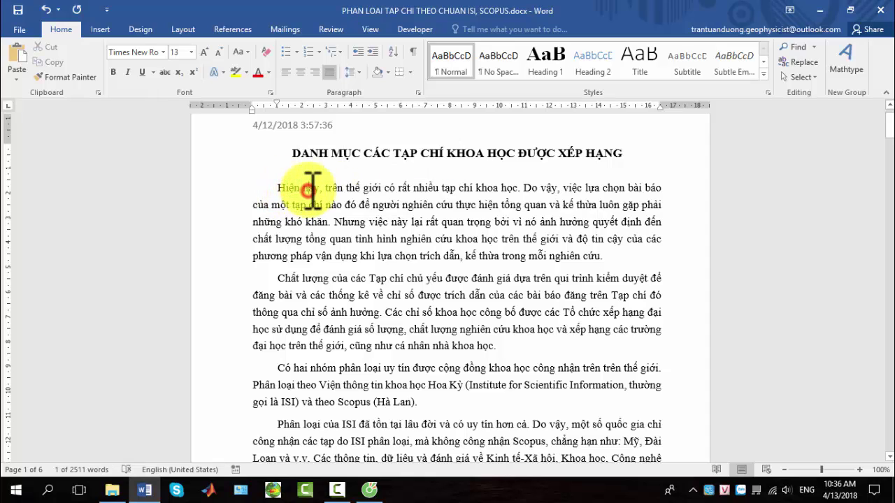
pyautogui.doubleClick(308, 187)
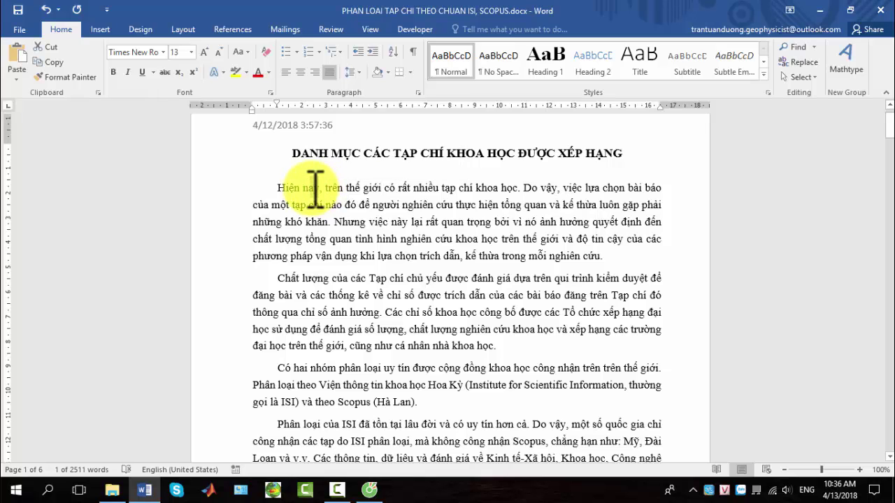
pyautogui.click(272, 185)
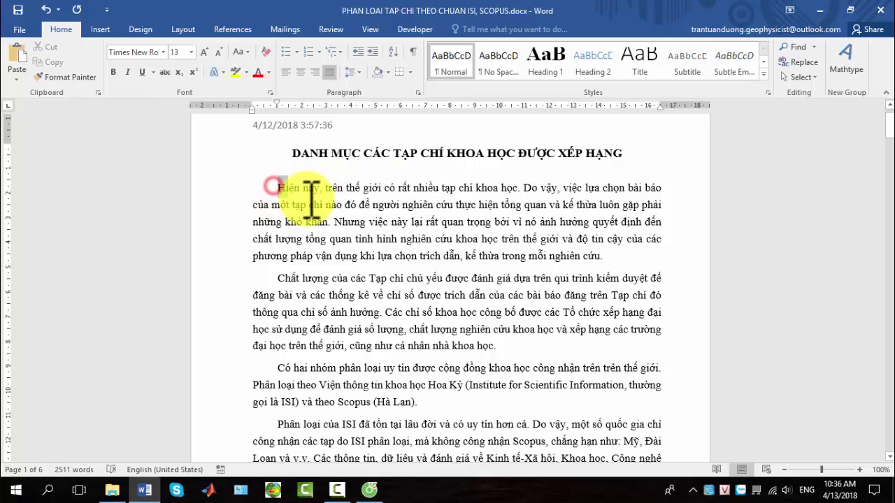
pyautogui.tripleClick(311, 197)
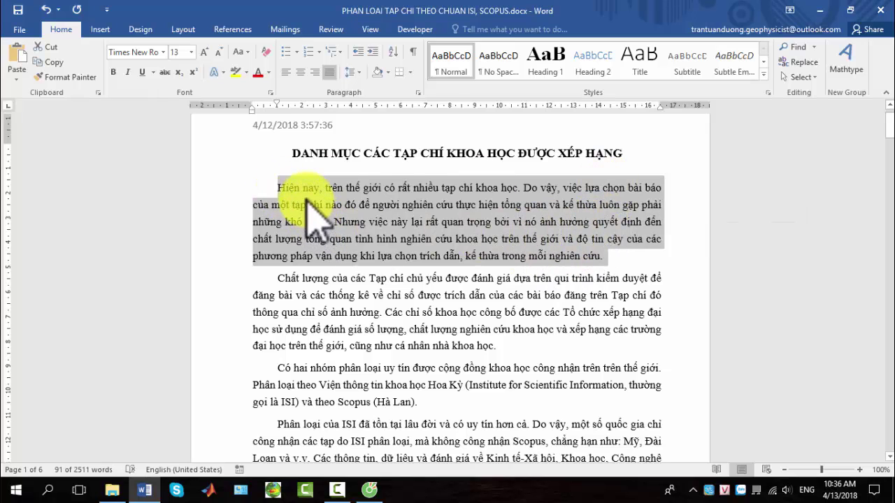
# Drag-select the whole first paragraph, forwards from its start and backwards from its end
pyautogui.click(295, 185)
pyautogui.moveTo(278, 186); pyautogui.dragTo(631, 252)
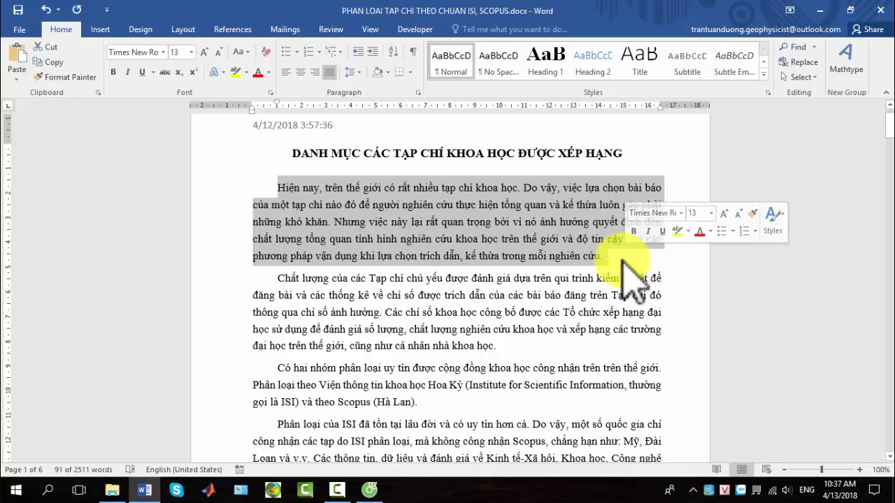
pyautogui.click(620, 258)
pyautogui.moveTo(619, 259); pyautogui.dragTo(277, 187)
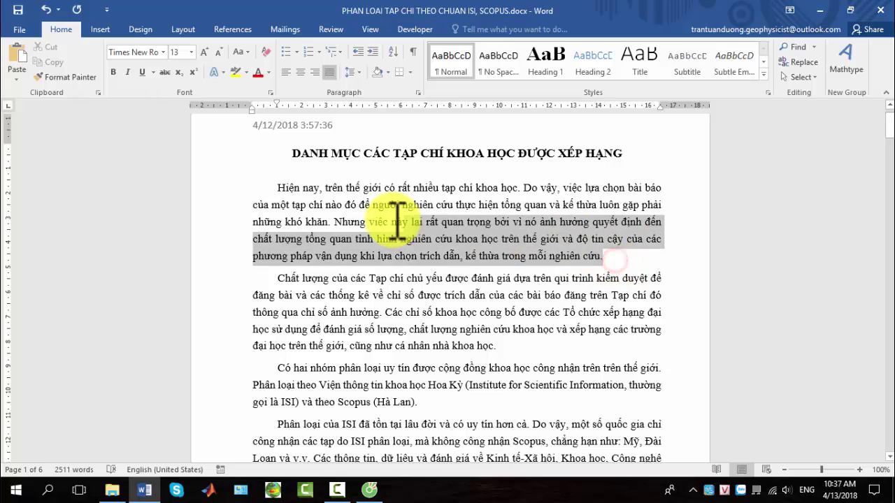
pyautogui.moveTo(623, 255); pyautogui.dragTo(279, 188)
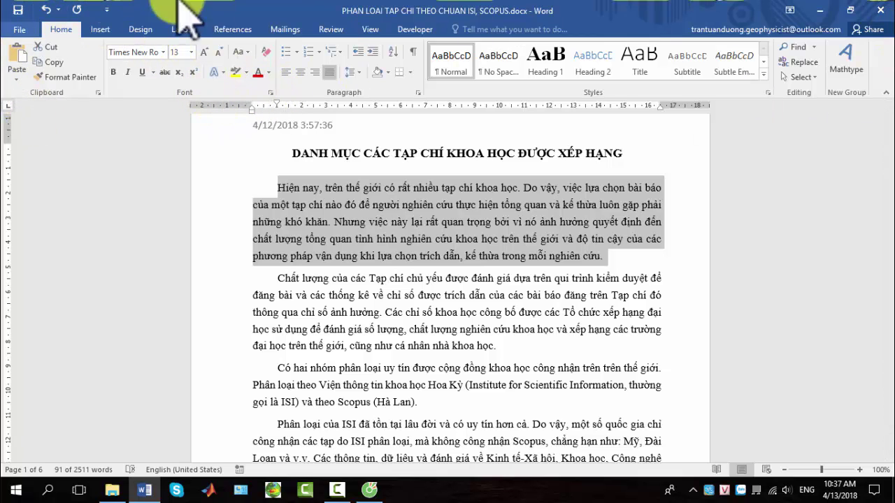
pyautogui.click(675, 257)
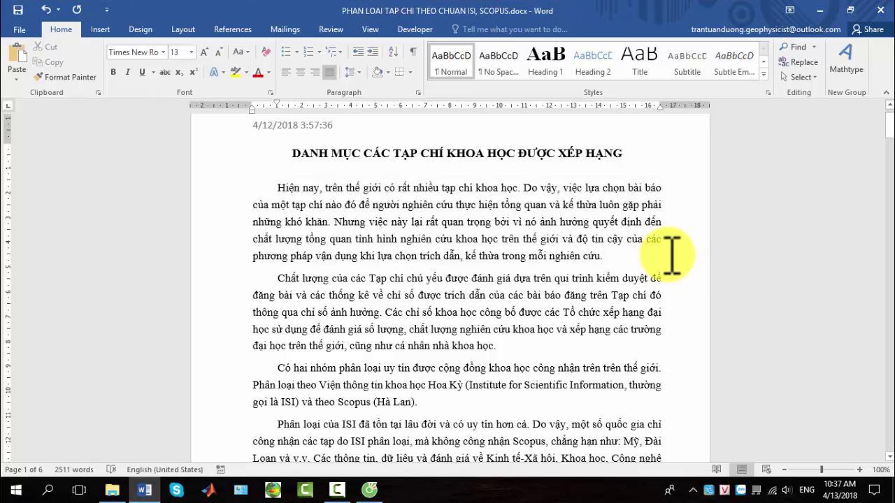
# Select the paragraph from 'của một tạp chí' to its end, then select the title line instead
pyautogui.moveTo(634, 258)
pyautogui.mouseDown()
pyautogui.moveTo(253, 204)
pyautogui.moveTo(256, 186)
pyautogui.mouseUp()
pyautogui.click(633, 256)
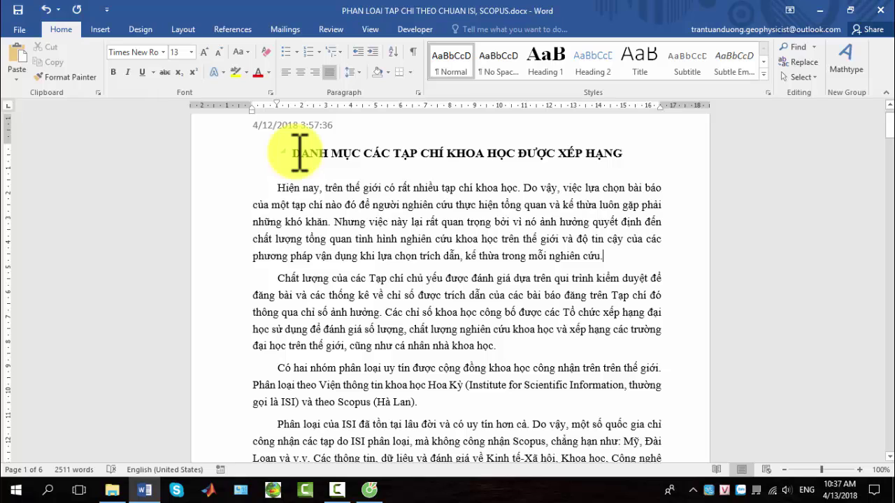
pyautogui.moveTo(299, 152); pyautogui.dragTo(628, 150)
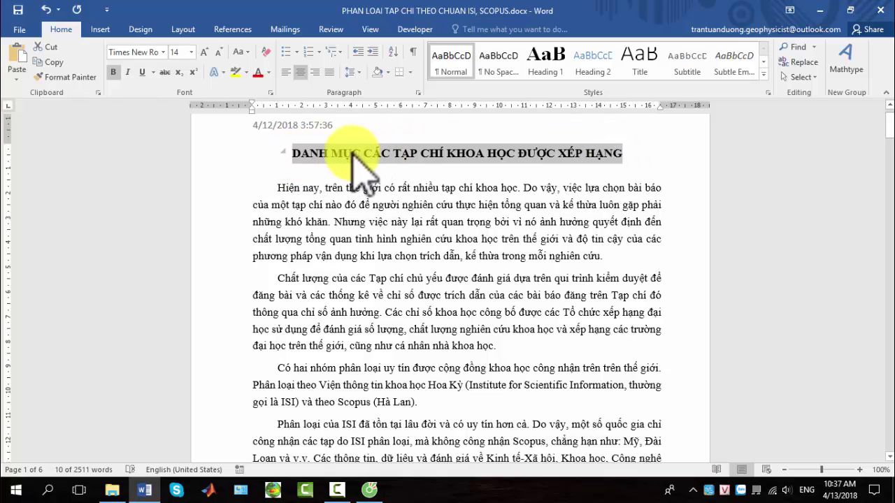
# Reselect the title line and bring up the Change Case (Aa) options on the Home tab
pyautogui.click(643, 153)
pyautogui.moveTo(625, 150)
pyautogui.mouseDown()
pyautogui.moveTo(289, 152)
pyautogui.moveTo(626, 153)
pyautogui.mouseUp()
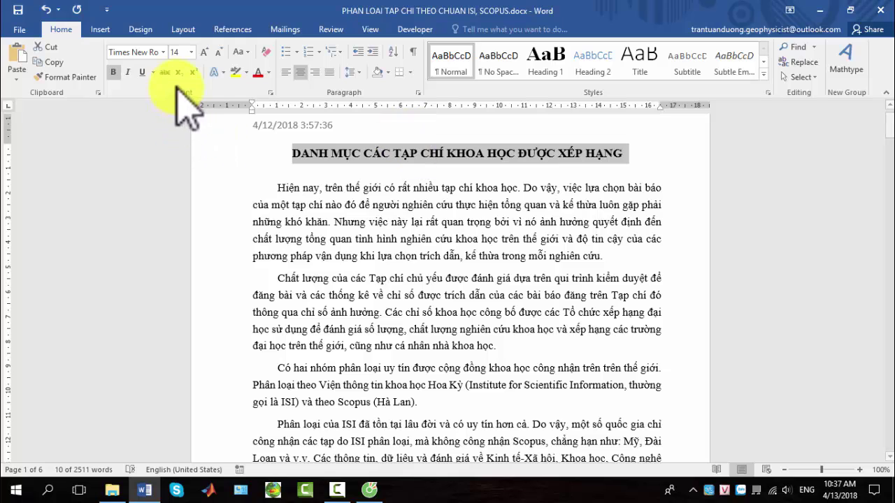
pyautogui.click(247, 53)
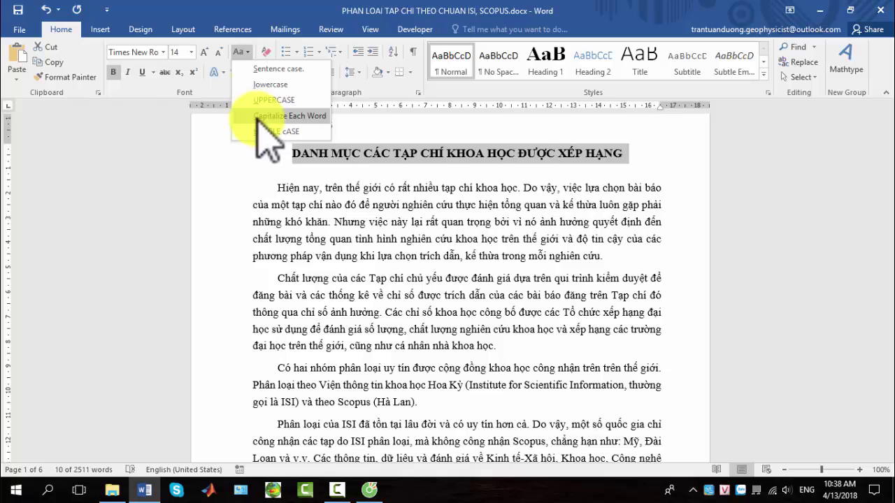
# Apply Capitalize Each Word to the title
pyautogui.click(289, 117)
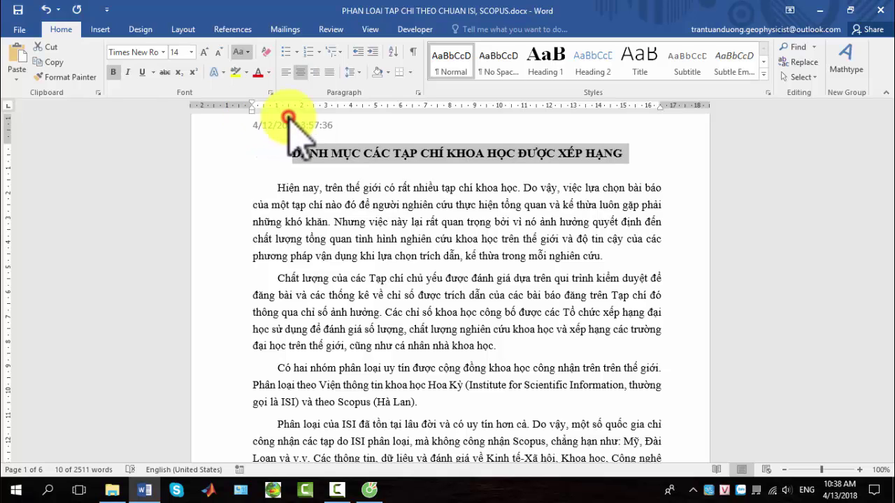
pyautogui.click(475, 164)
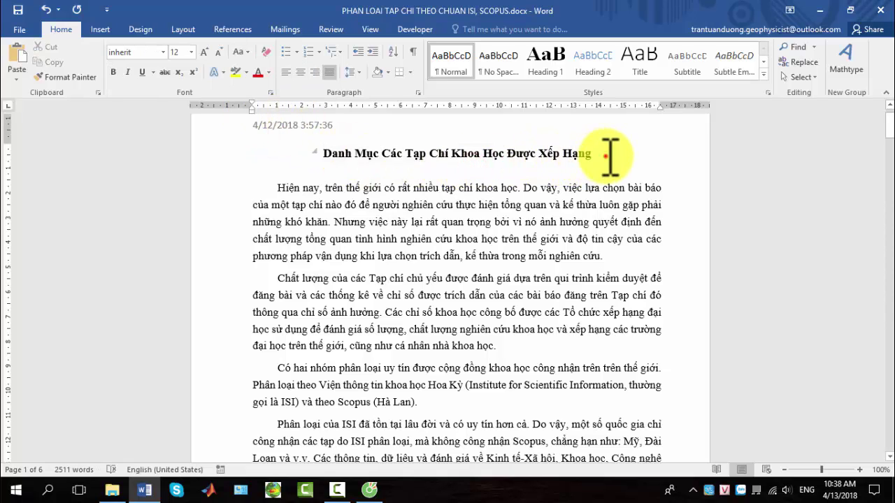
pyautogui.moveTo(597, 153); pyautogui.dragTo(144, 150)
pyautogui.click(565, 201)
# Undo the capitalization so the title returns to all capitals
pyautogui.moveTo(630, 159); pyautogui.dragTo(147, 154)
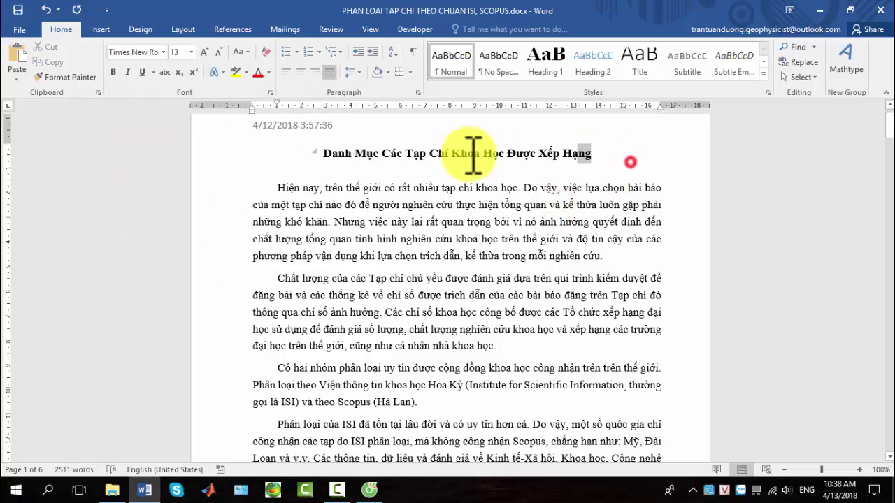
pyautogui.click(503, 171)
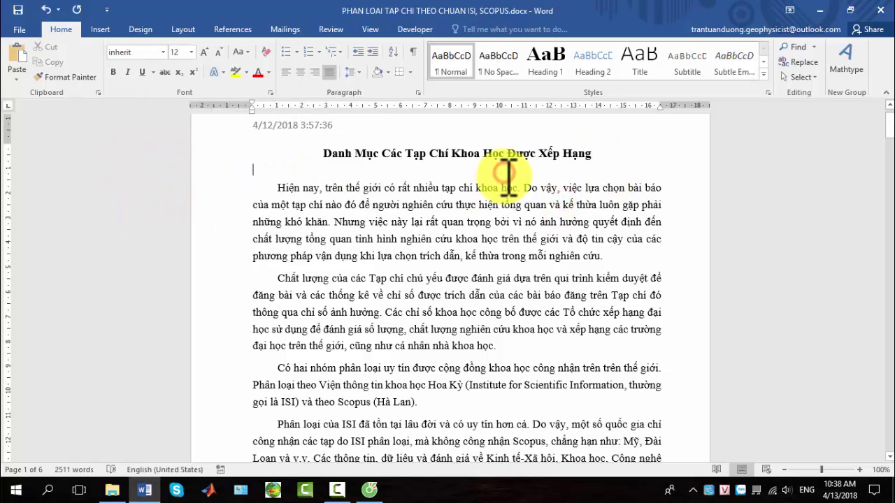
pyautogui.hotkey('ctrl', 'z')
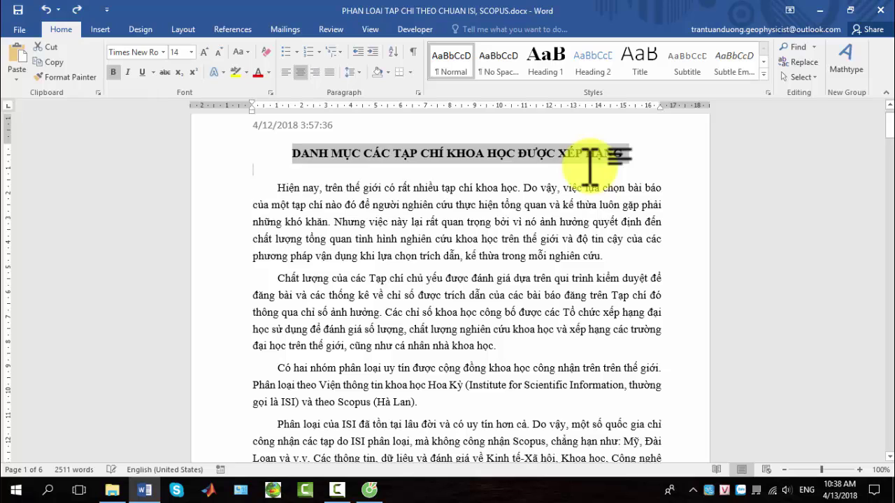
pyautogui.click(437, 205)
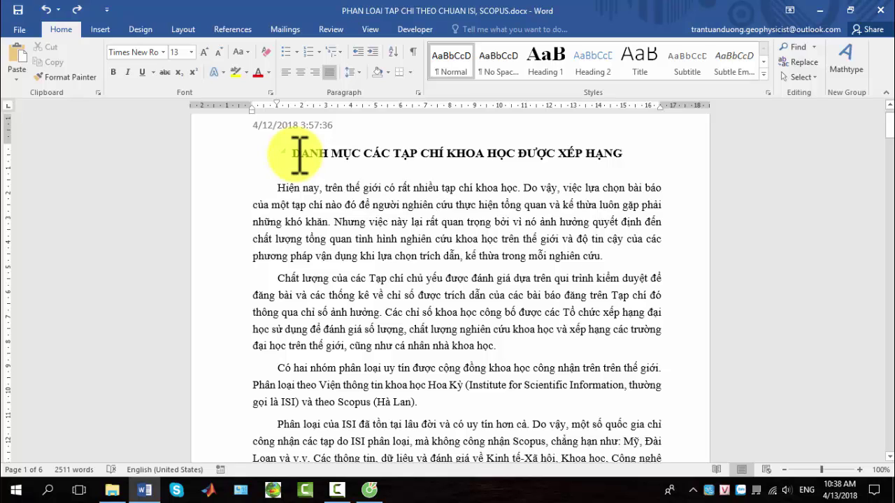
# Copy the uppercase title using its right-click menu
pyautogui.moveTo(298, 154); pyautogui.dragTo(627, 149)
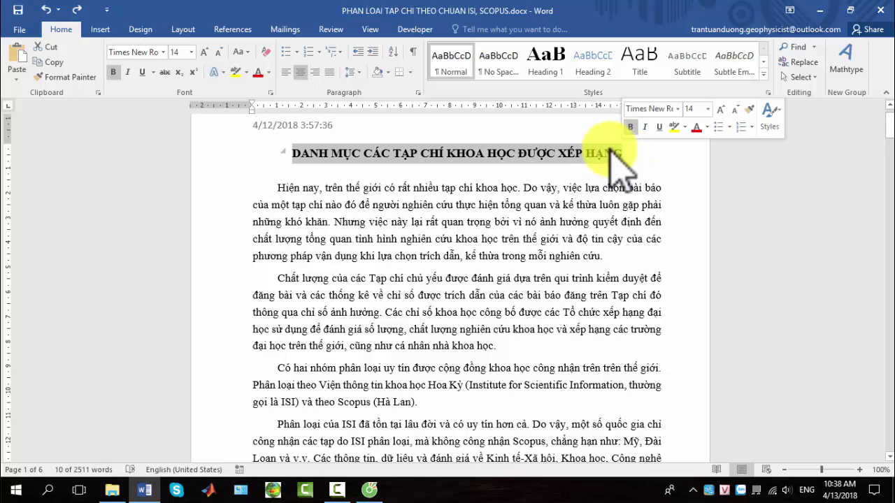
pyautogui.rightClick(498, 158)
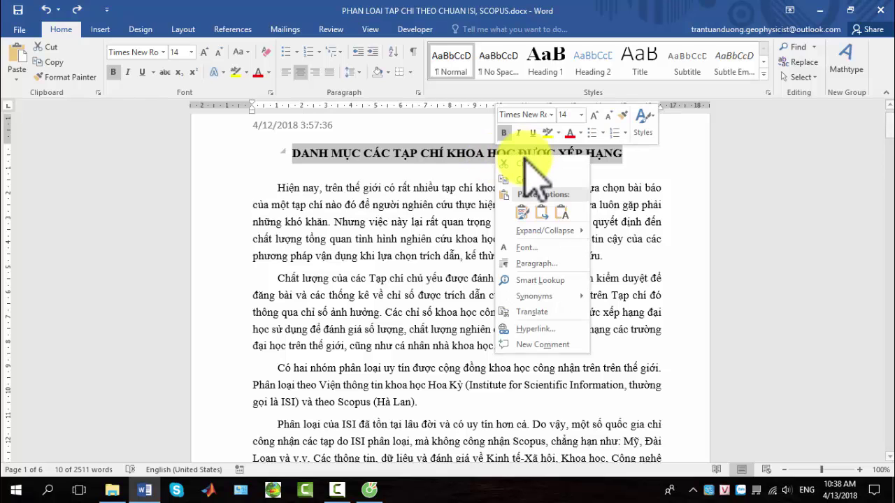
pyautogui.click(528, 179)
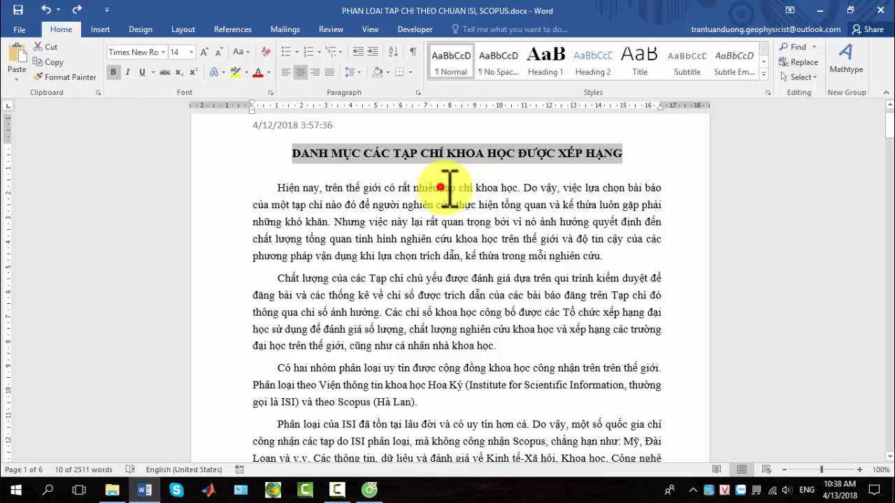
# Delete 'tạp chí khoa học' from the first sentence and reselect the title to copy it
pyautogui.moveTo(440, 187); pyautogui.dragTo(518, 189)
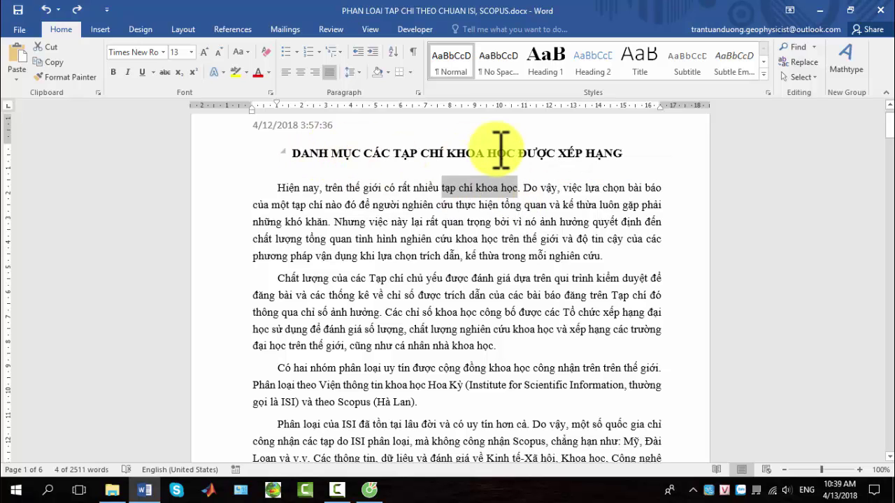
pyautogui.press('Delete')
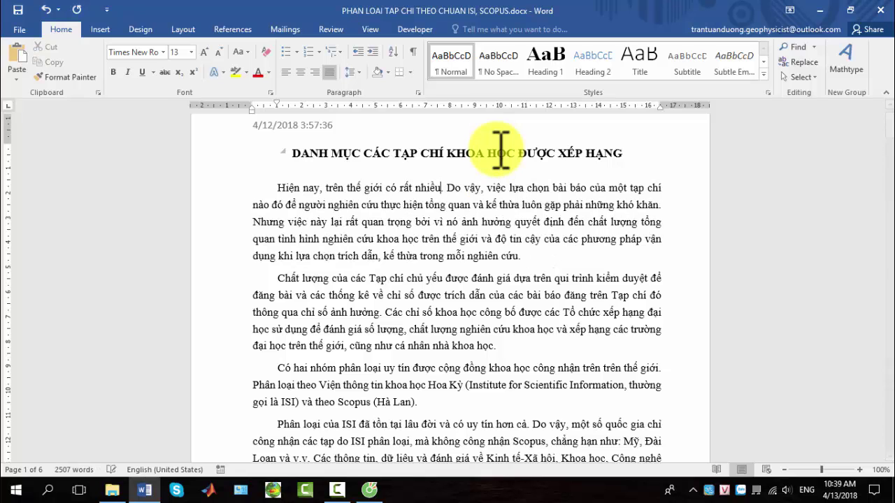
pyautogui.moveTo(632, 154); pyautogui.dragTo(271, 154)
pyautogui.hotkey('ctrl', 'c')
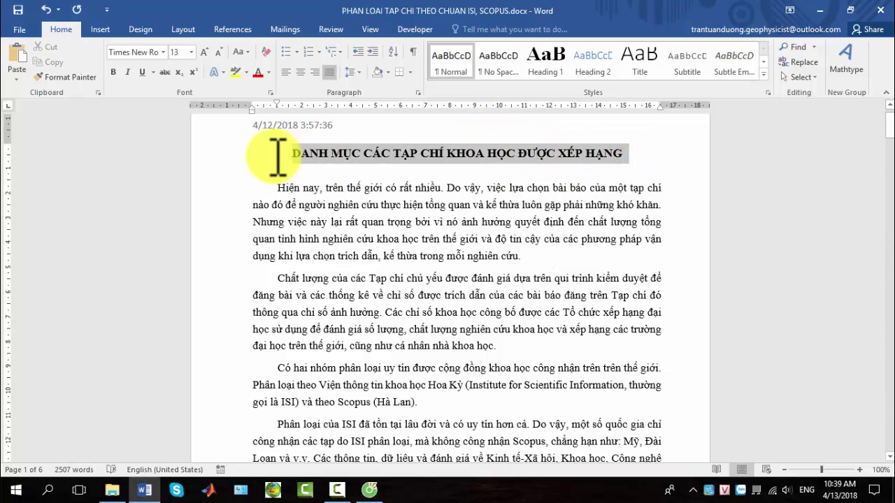
pyautogui.rightClick(416, 152)
# Paste the copied title after 'nhiều' in the first sentence, joining it into that paragraph
pyautogui.click(440, 175)
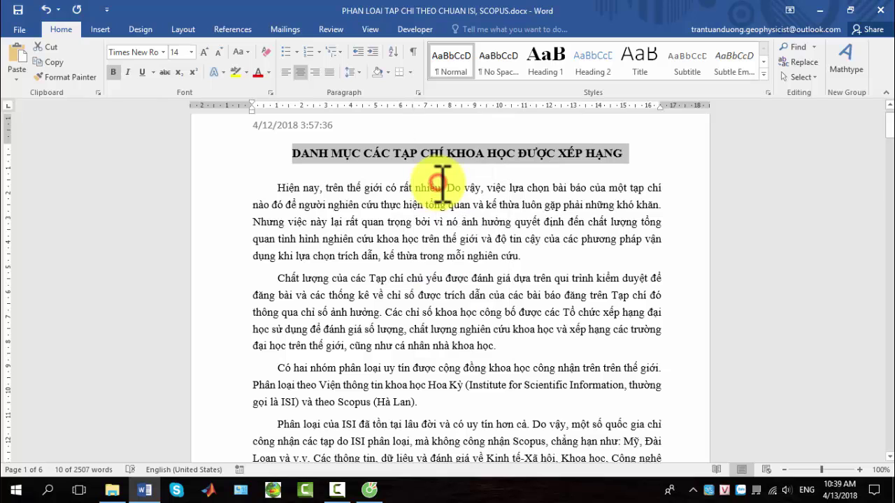
pyautogui.click(445, 186)
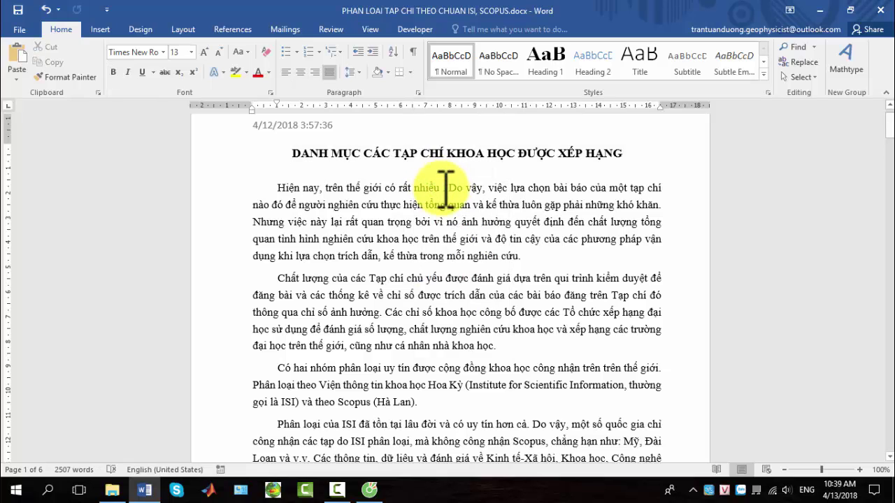
pyautogui.rightClick(444, 187)
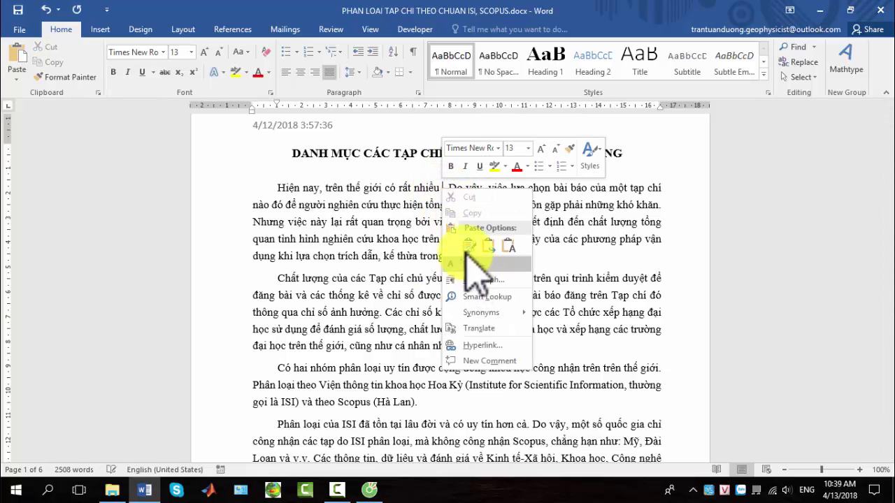
pyautogui.click(447, 188)
pyautogui.rightClick(445, 187)
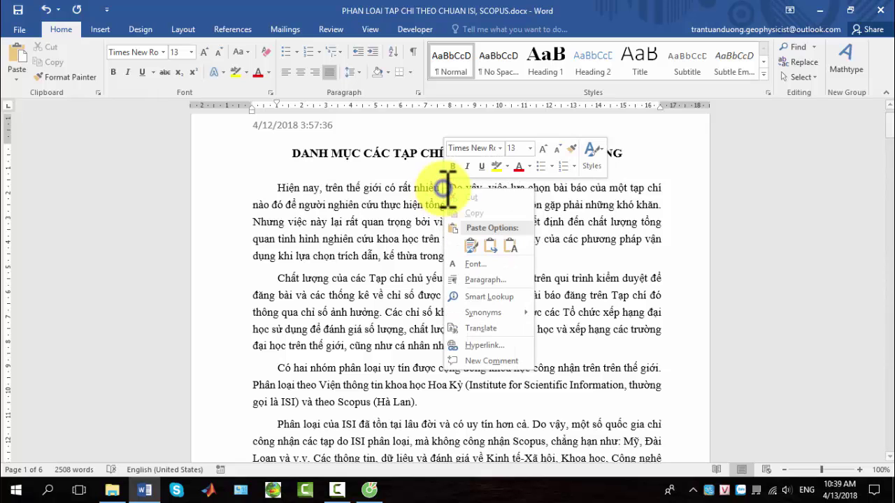
pyautogui.click(446, 187)
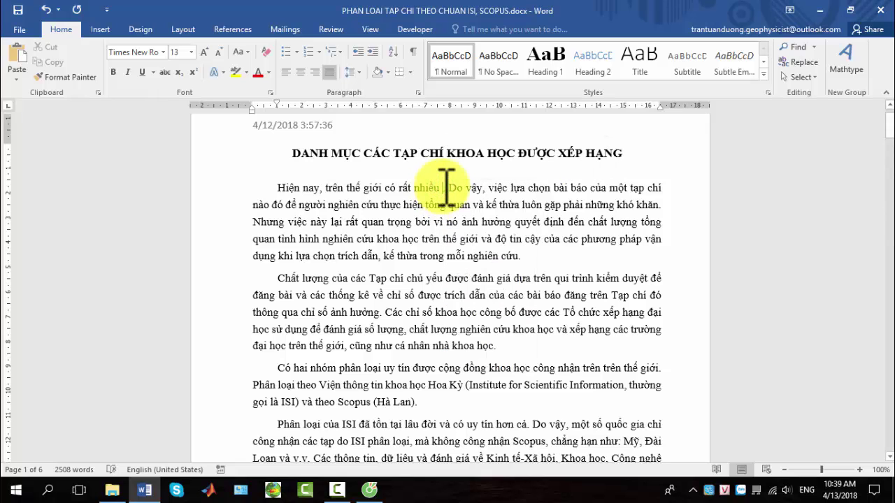
pyautogui.hotkey('ctrl', 'v')
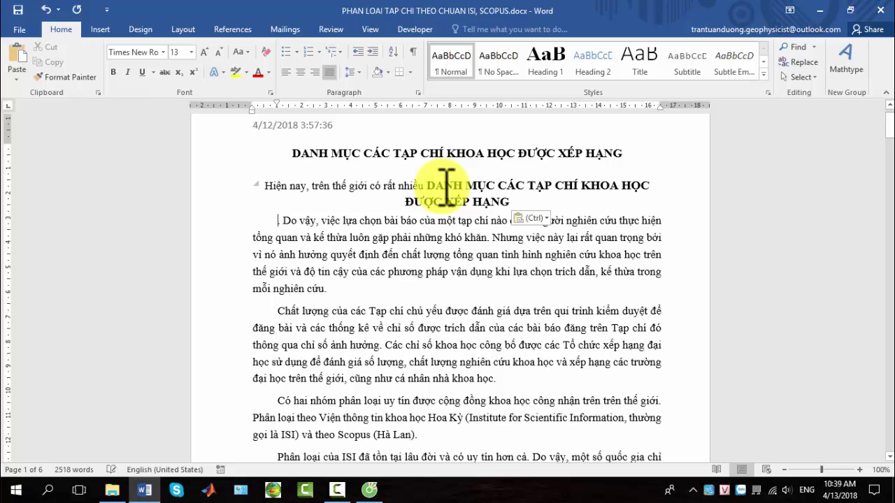
pyautogui.press('Delete')
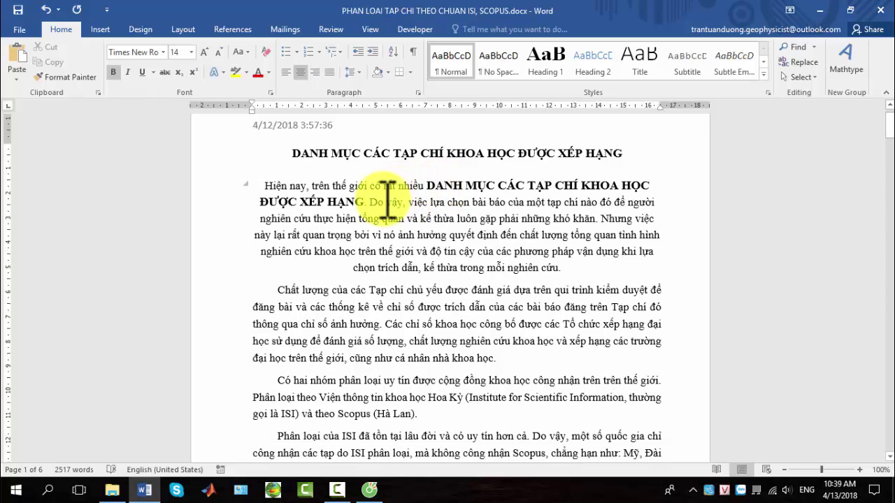
# Make the pasted phrase lowercase, 'danh mục các tạp chí khoa học được xếp hạng', and remove its bold
pyautogui.moveTo(426, 185)
pyautogui.mouseDown()
pyautogui.moveTo(376, 189)
pyautogui.moveTo(364, 202)
pyautogui.mouseUp()
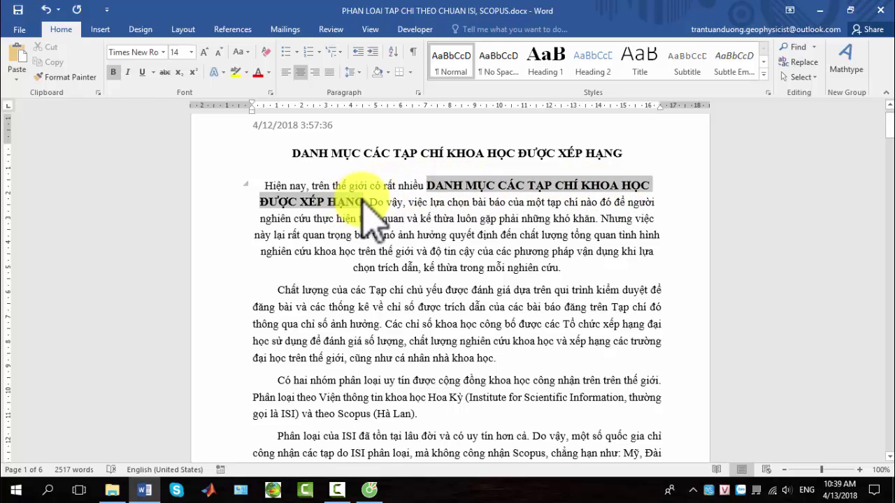
pyautogui.moveTo(365, 214); pyautogui.dragTo(364, 205)
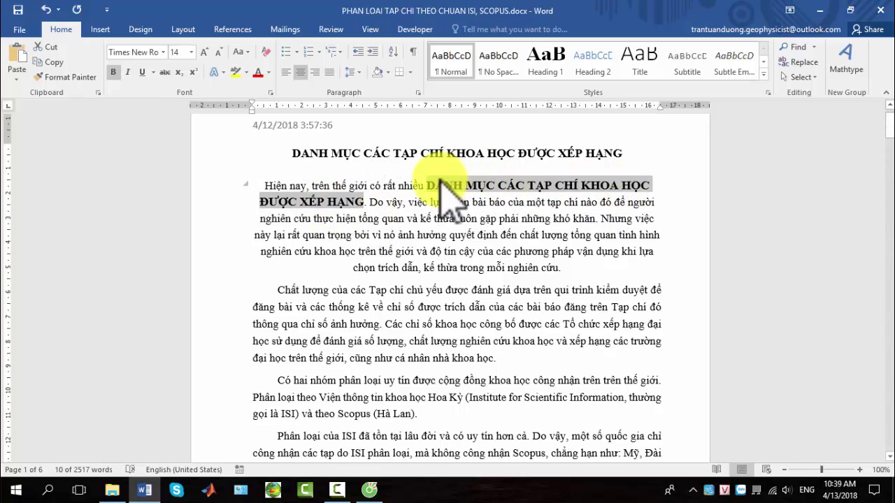
pyautogui.click(250, 53)
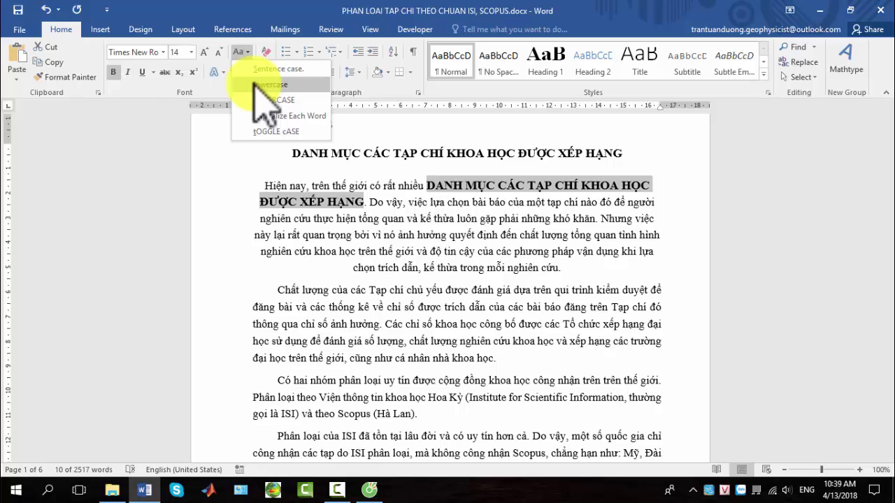
pyautogui.click(255, 85)
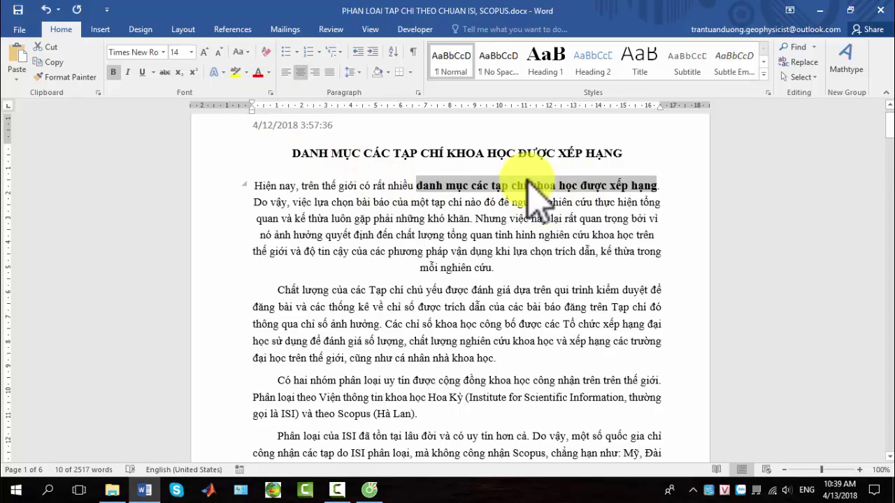
pyautogui.click(114, 73)
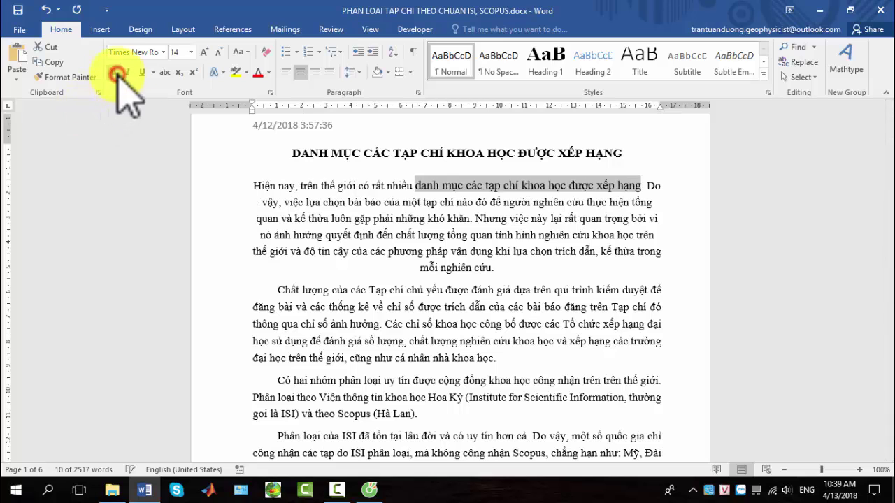
# Justify the first paragraph and indent its first line with a tab
pyautogui.click(409, 228)
pyautogui.moveTo(526, 267); pyautogui.dragTo(270, 186)
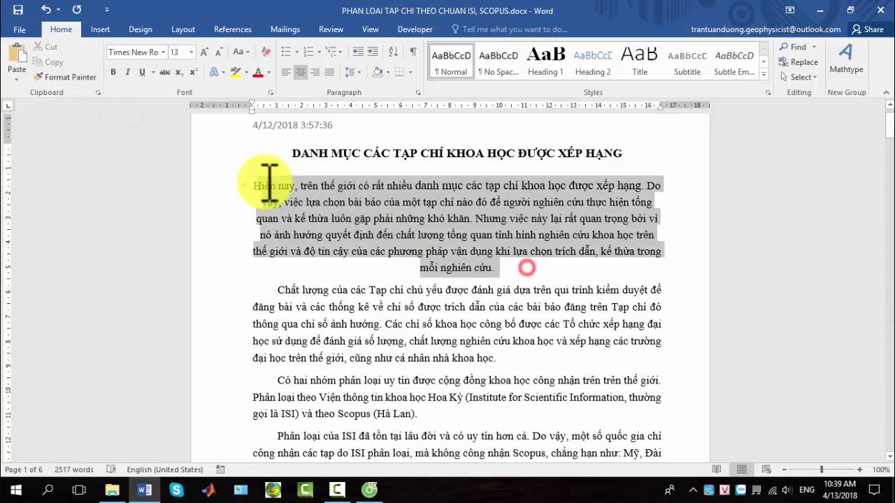
pyautogui.click(329, 72)
pyautogui.click(304, 225)
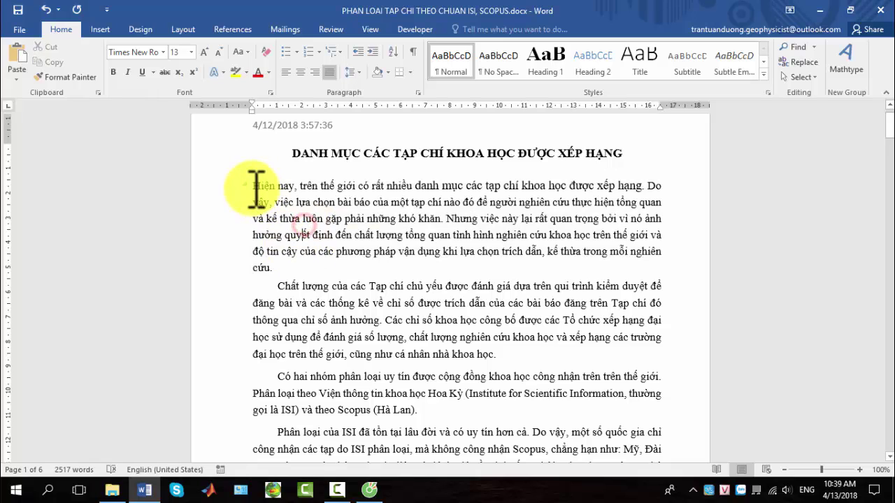
pyautogui.press('Tab')
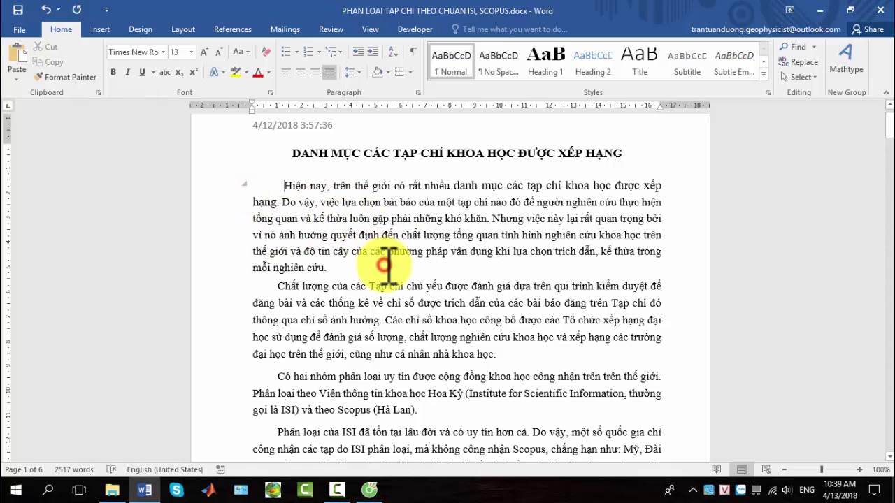
# Try the Normal style on the first paragraph, then undo it
pyautogui.moveTo(378, 264); pyautogui.dragTo(286, 186)
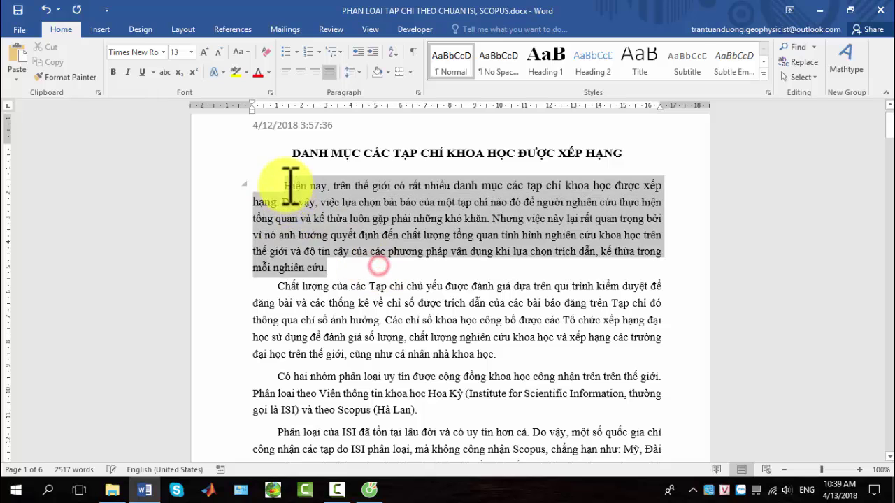
pyautogui.click(442, 61)
pyautogui.click(451, 63)
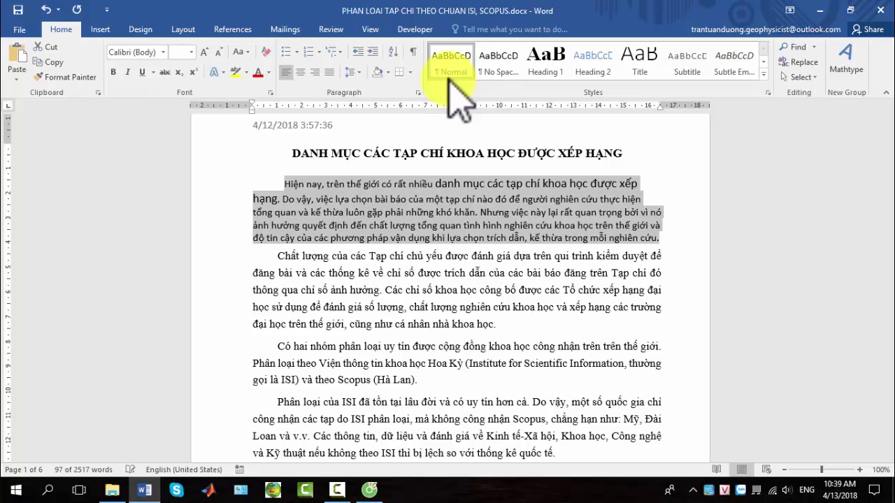
pyautogui.hotkey('ctrl', 'z')
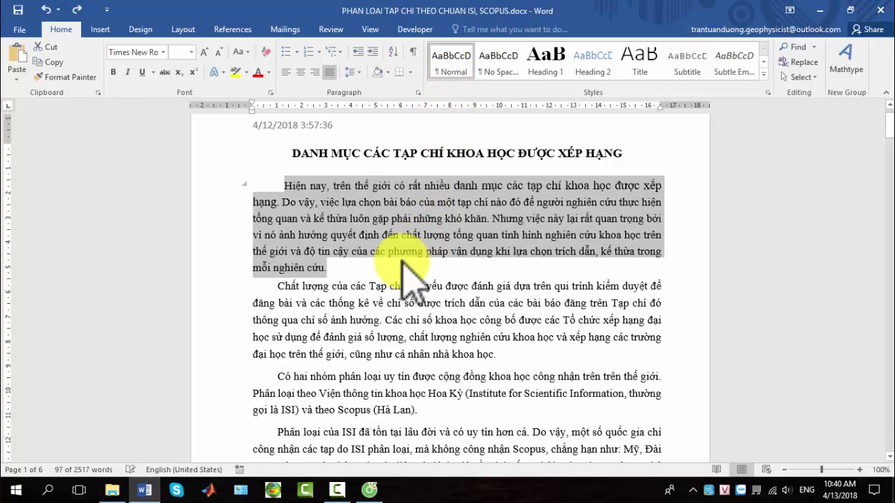
# Select the title line and bring up the Change Case (Aa) options
pyautogui.moveTo(624, 153); pyautogui.dragTo(287, 155)
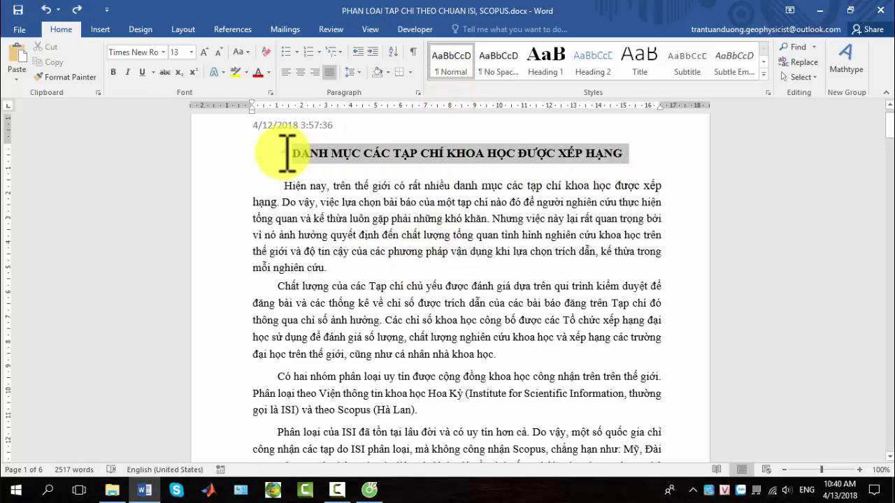
pyautogui.click(337, 231)
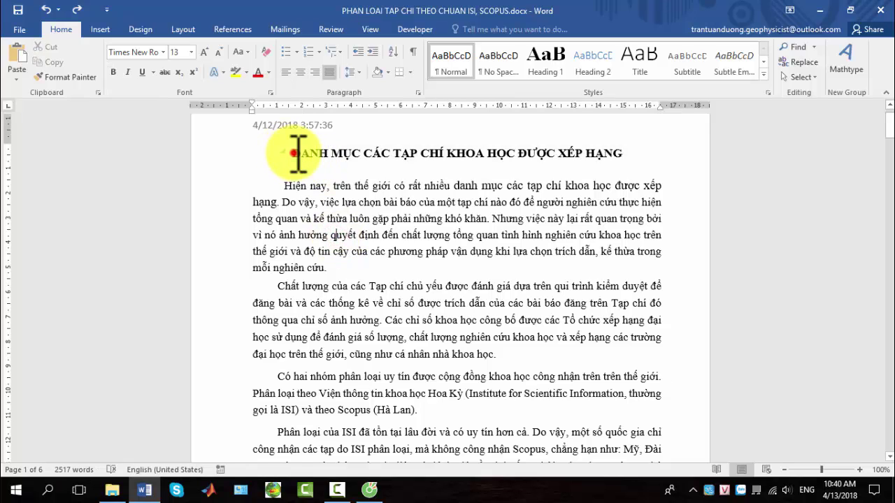
pyautogui.moveTo(297, 153); pyautogui.dragTo(624, 153)
pyautogui.click(333, 277)
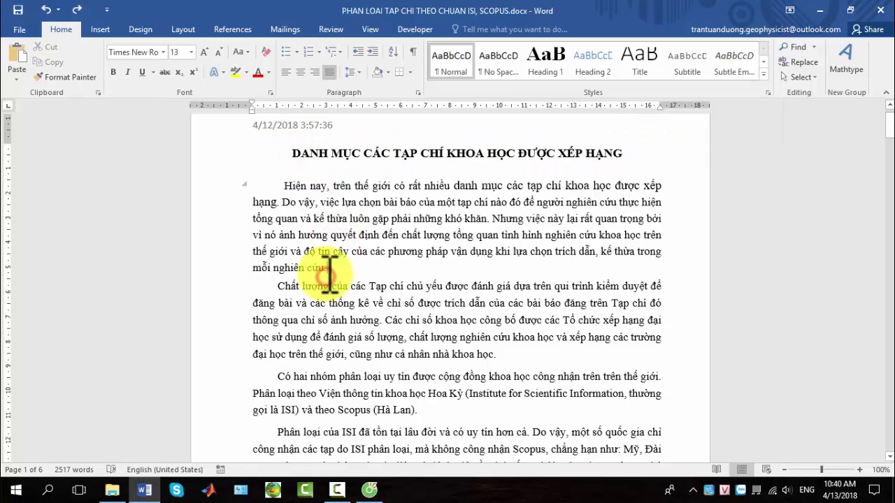
pyautogui.click(245, 53)
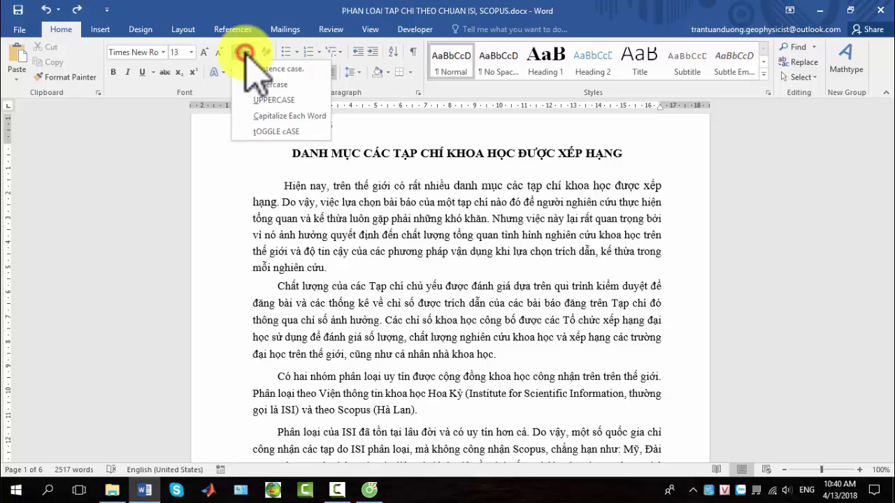
# Select the first paragraph and switch it to tOGGLE cASE, then to UPPERCASE
pyautogui.click(341, 267)
pyautogui.moveTo(341, 268); pyautogui.dragTo(271, 186)
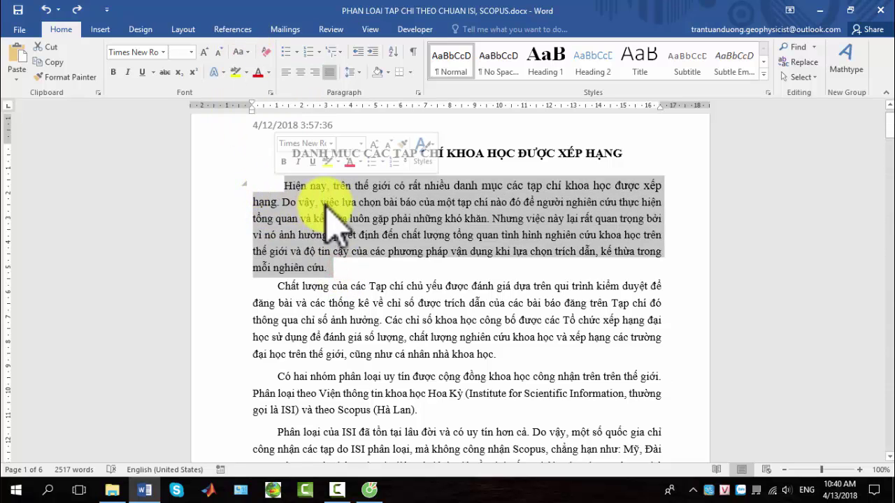
pyautogui.click(240, 52)
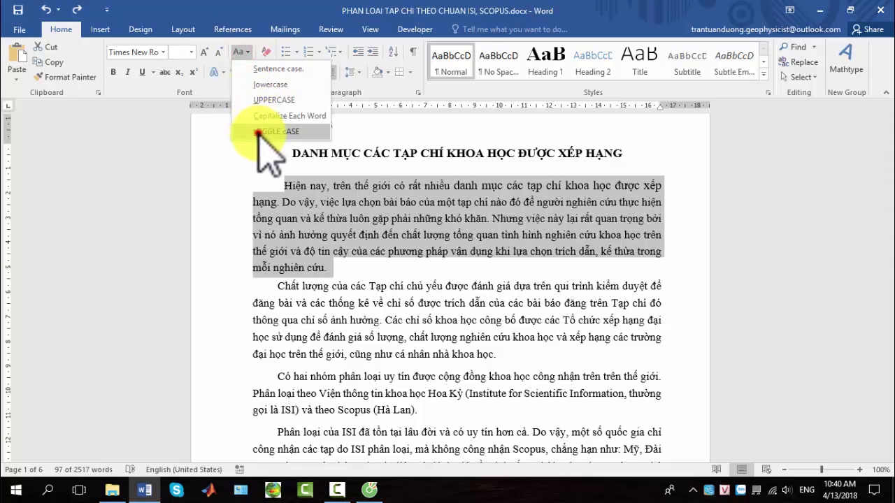
pyautogui.click(266, 131)
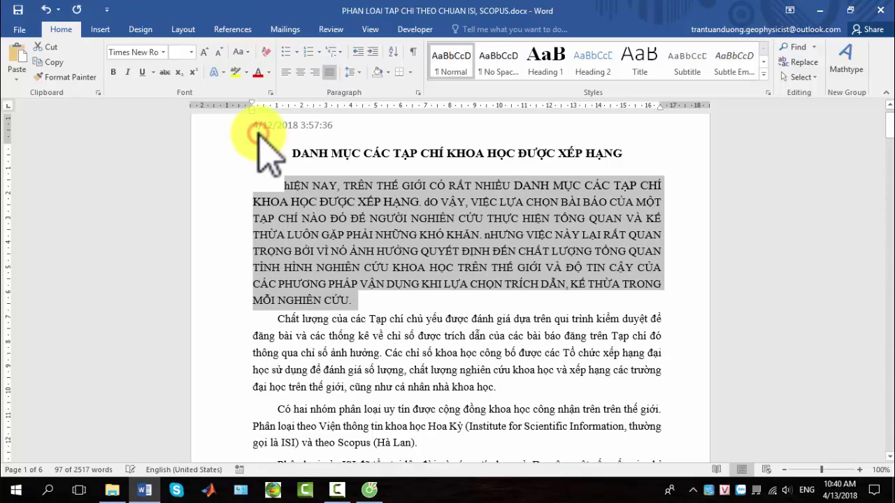
pyautogui.click(240, 53)
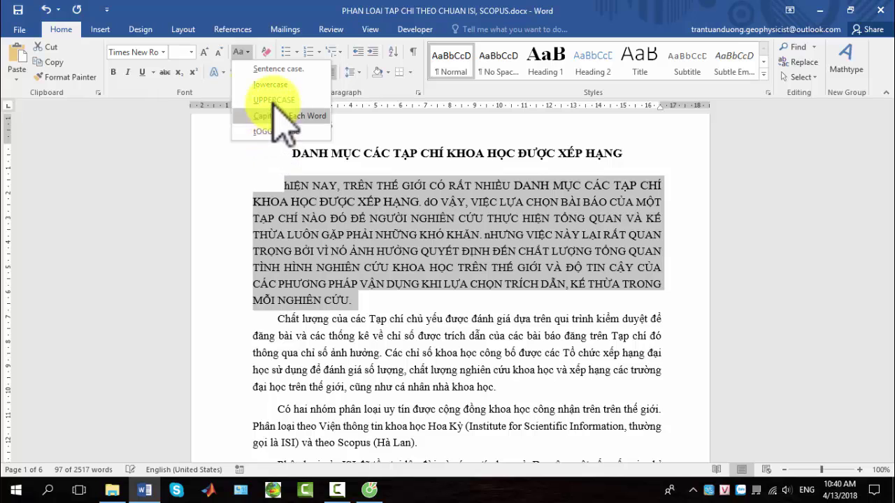
pyautogui.click(272, 100)
# Convert the paragraph to lowercase, then back to Sentence case
pyautogui.click(248, 53)
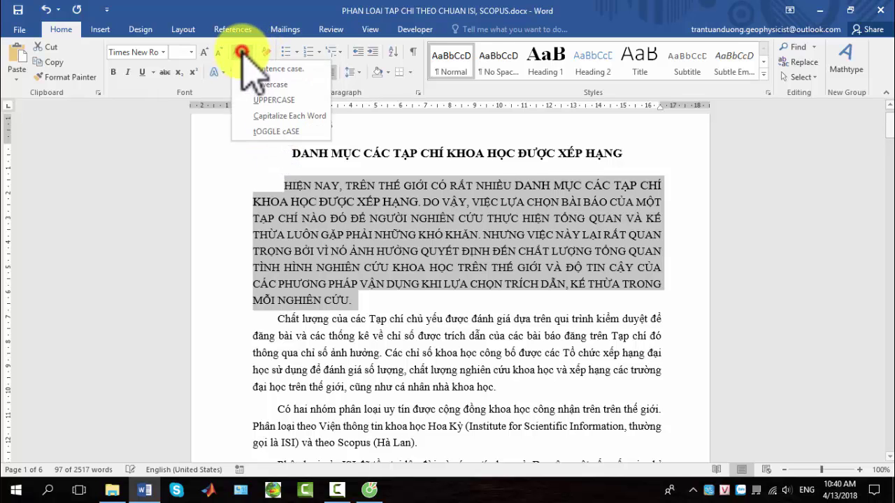
pyautogui.click(255, 84)
pyautogui.click(241, 53)
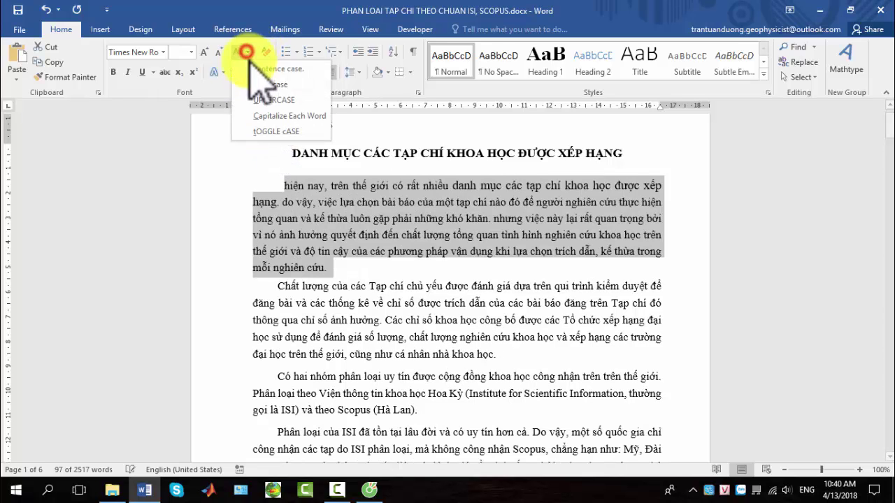
pyautogui.click(253, 68)
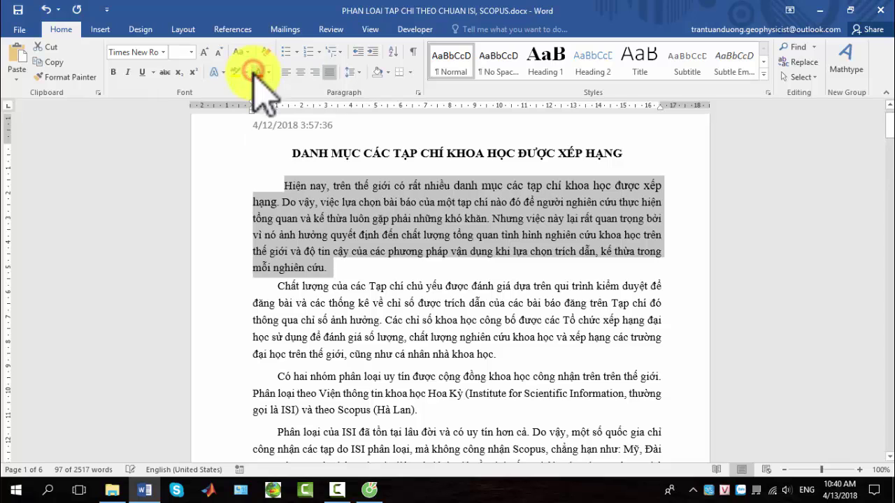
pyautogui.click(294, 186)
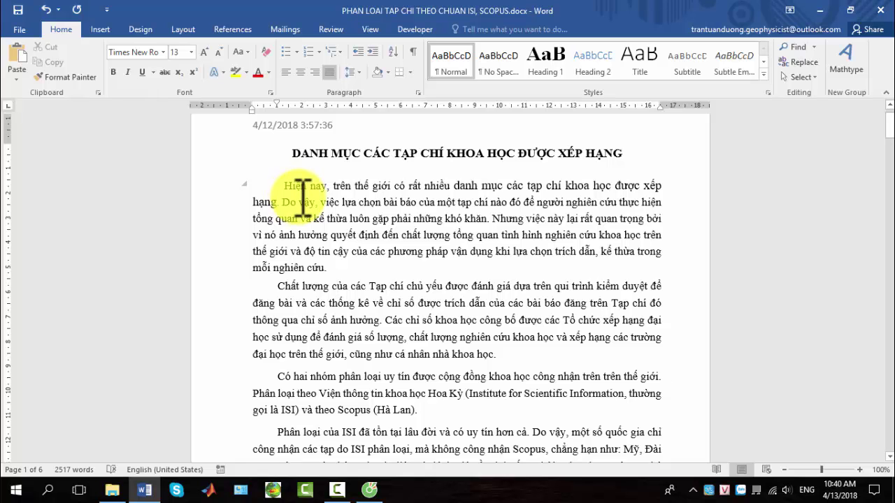
pyautogui.moveTo(889, 127); pyautogui.dragTo(889, 112)
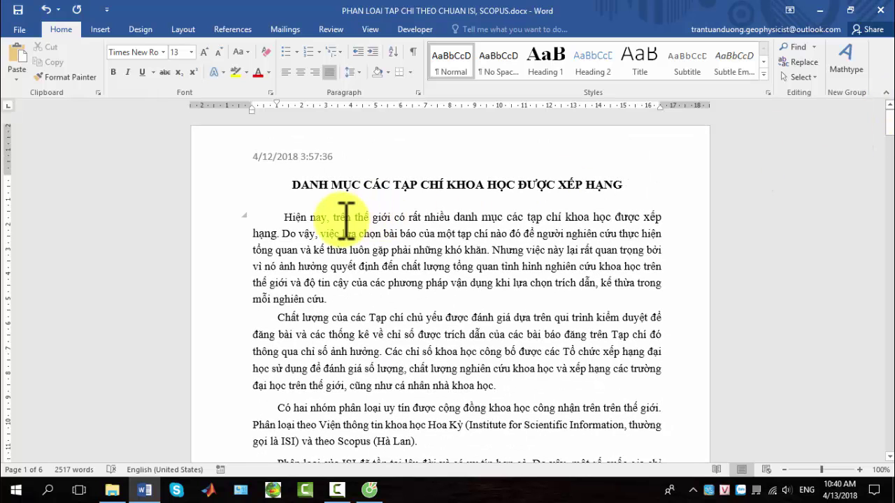
pyautogui.click(309, 199)
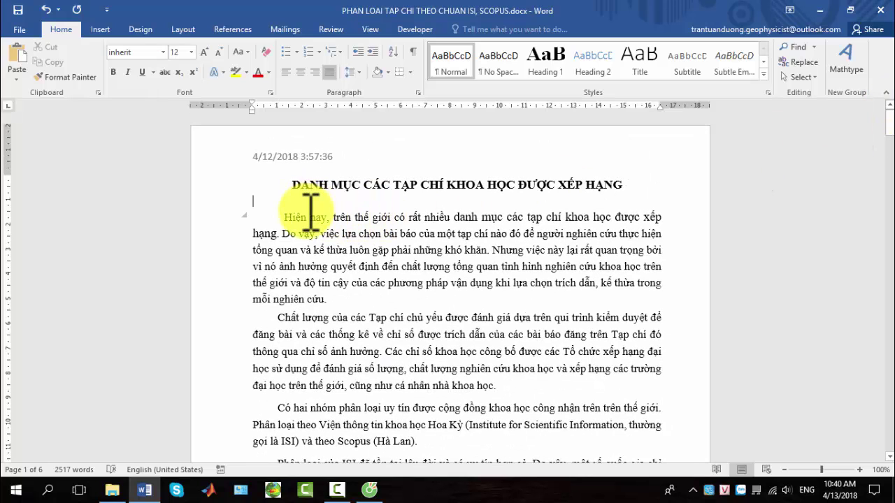